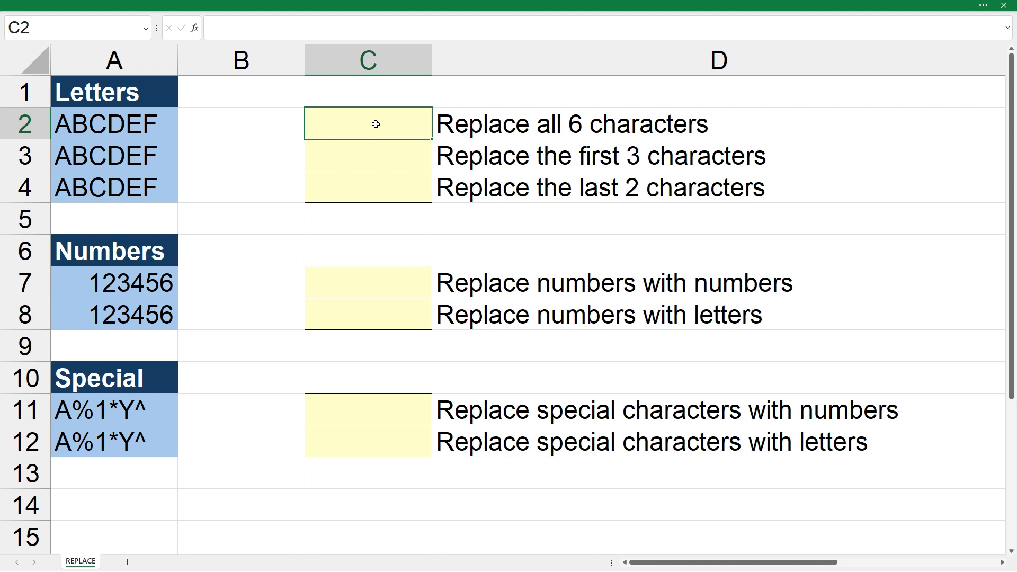
Enter a REPLACE formula in C2 that replaces 6 characters of A2, starting at character 1, with "GHIJKL"
{"action": "type", "text": "=replace("}
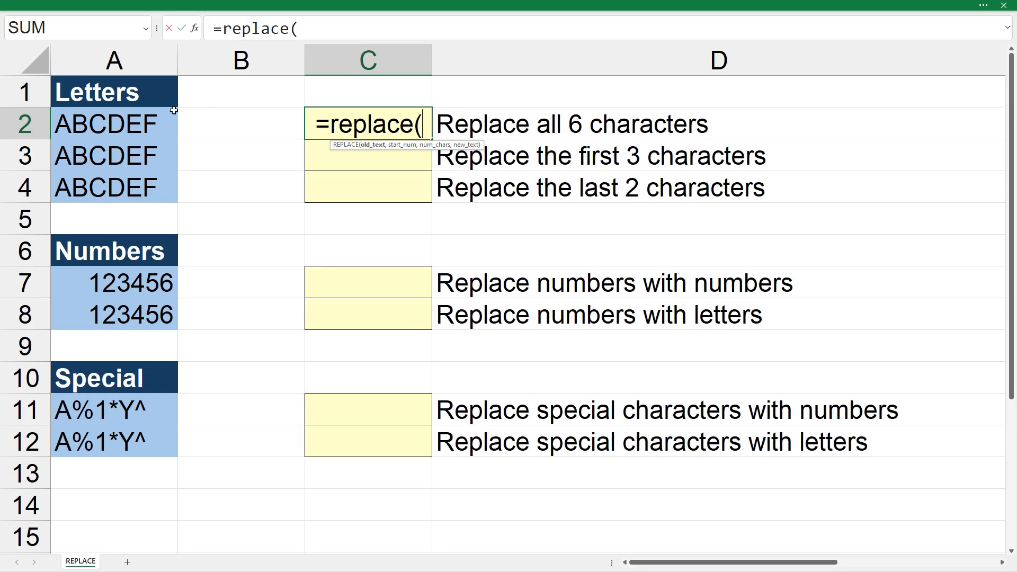
{"action": "left_click", "coordinate": [141, 127]}
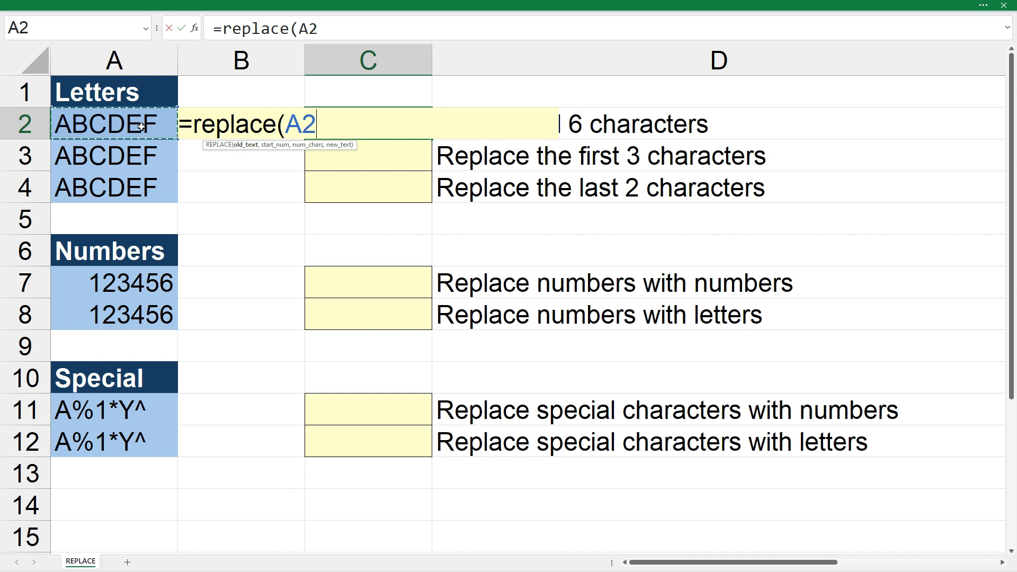
{"action": "type", "text": ","}
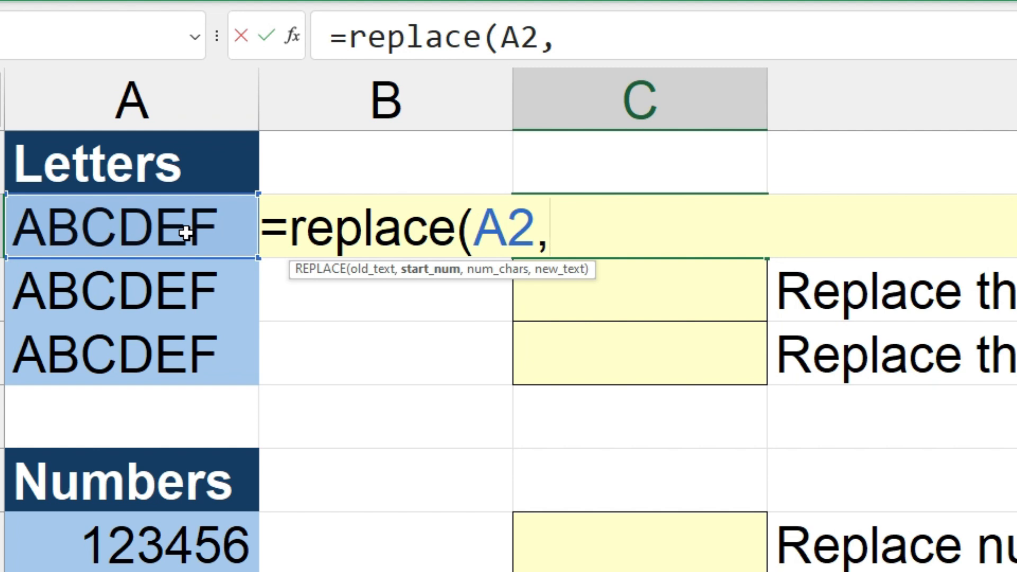
{"action": "type", "text": "1,"}
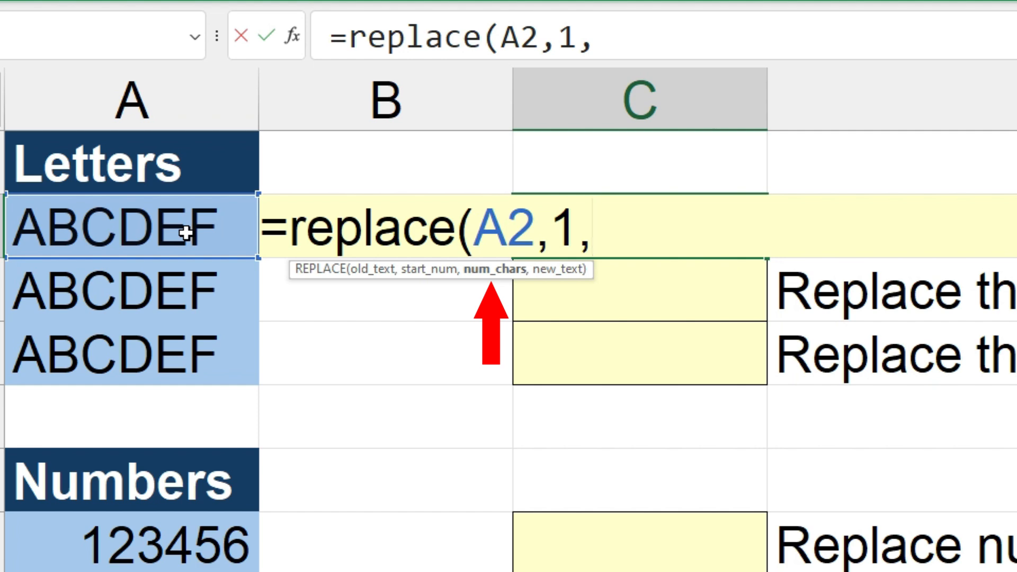
{"action": "type", "text": "6,"}
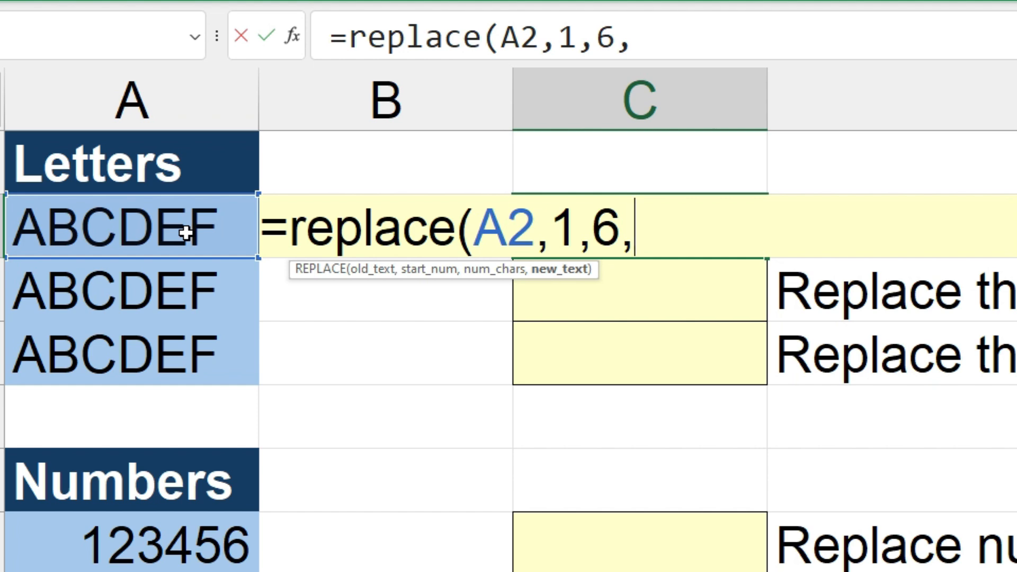
{"action": "type", "text": "\"GHIJKL"}
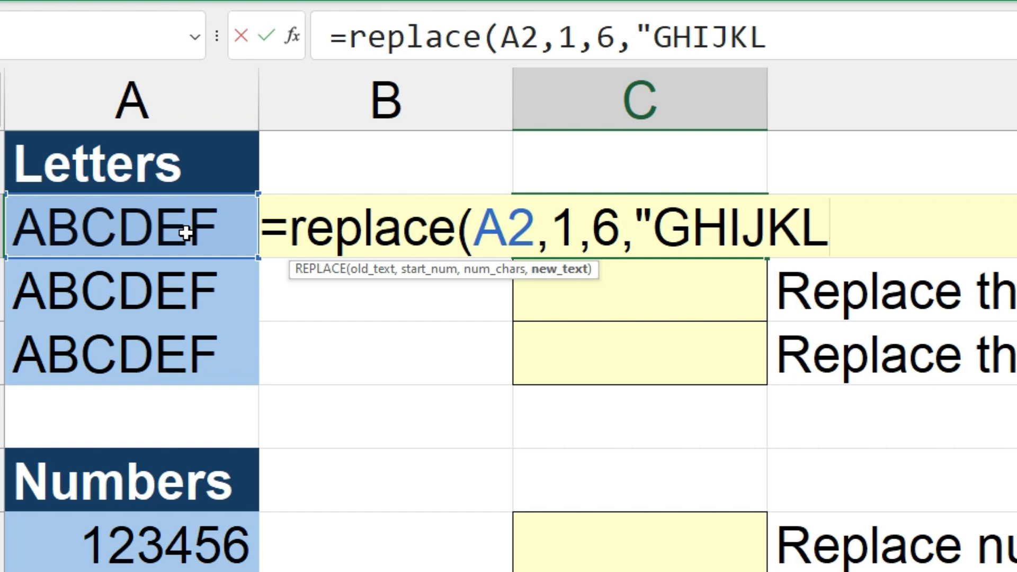
{"action": "type", "text": "\")"}
{"action": "key", "text": "Return"}
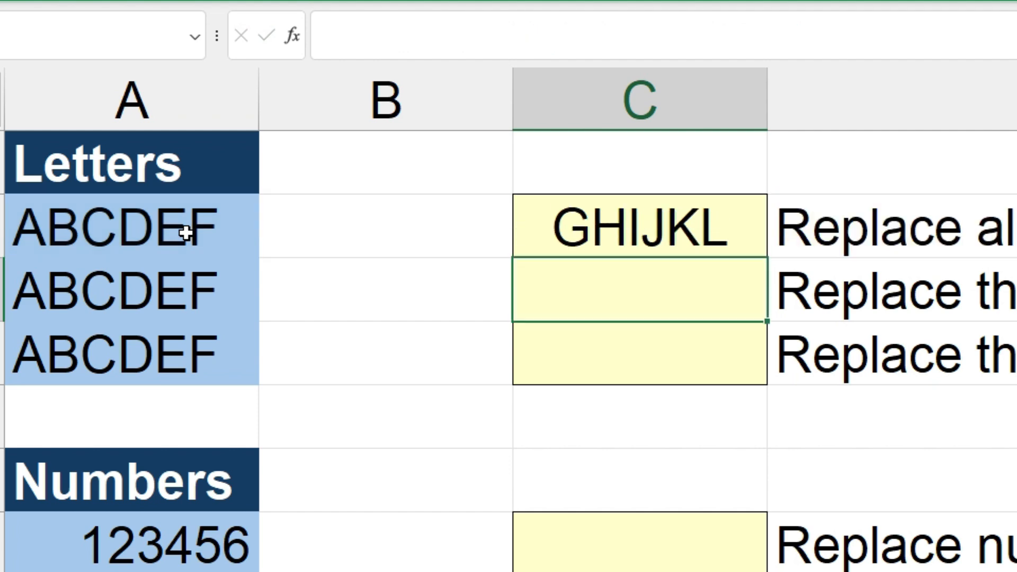
{"action": "left_click", "coordinate": [586, 210]}
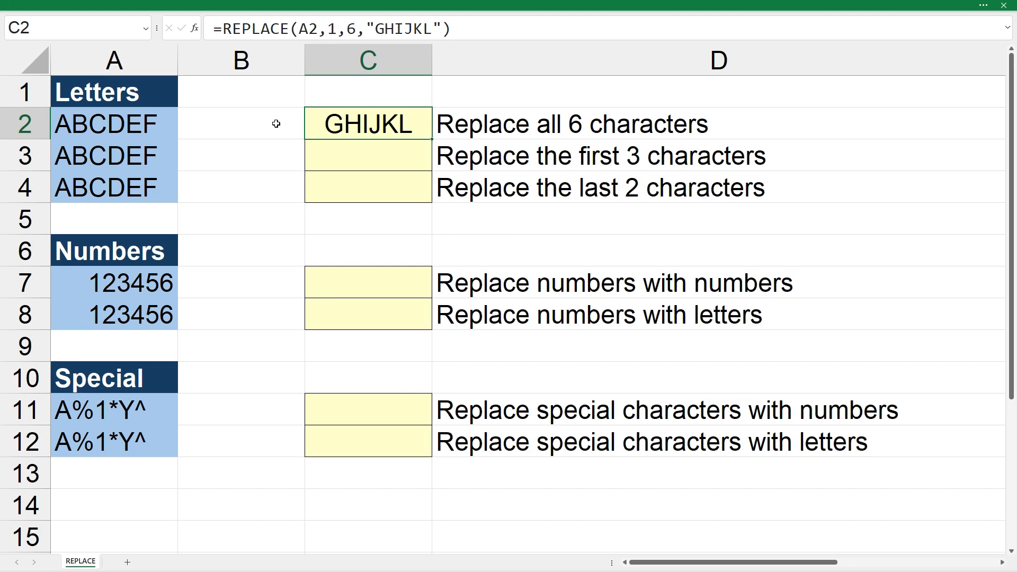
Enter a REPLACE formula in C3 that replaces 3 characters of A3, starting at character 1, with "XYZ"
{"action": "left_click", "coordinate": [379, 160]}
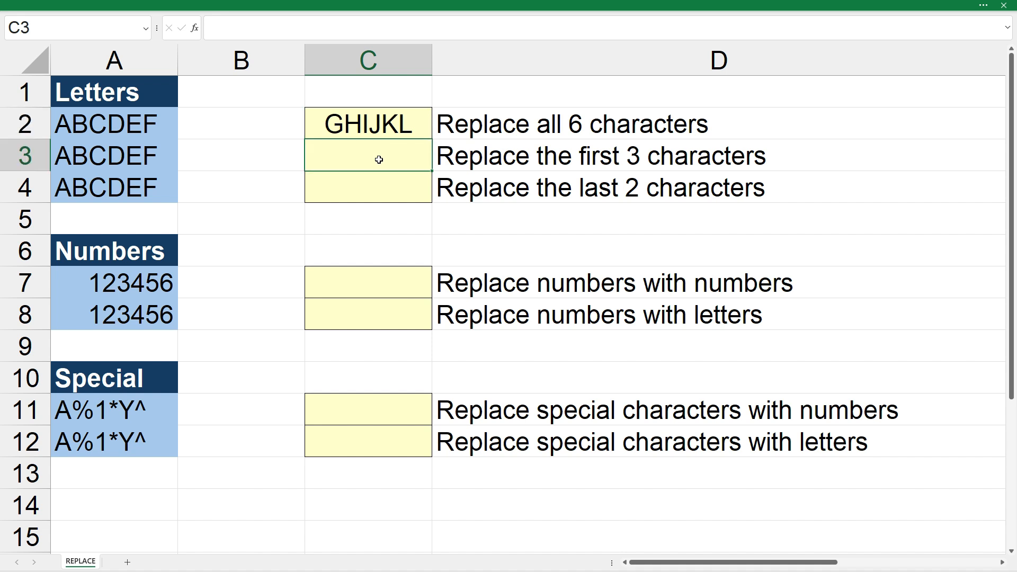
{"action": "type", "text": "=replace("}
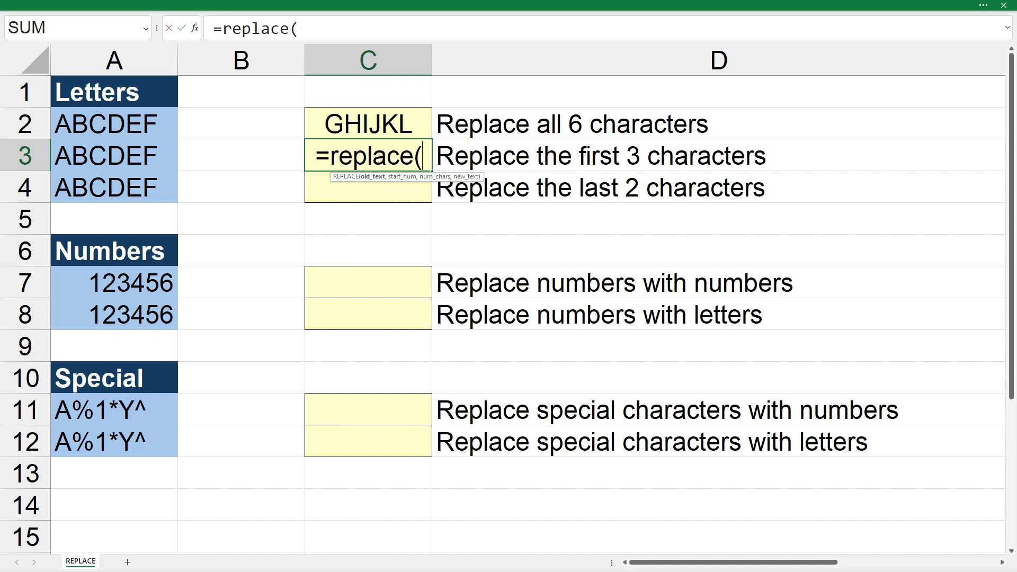
{"action": "left_click", "coordinate": [118, 157]}
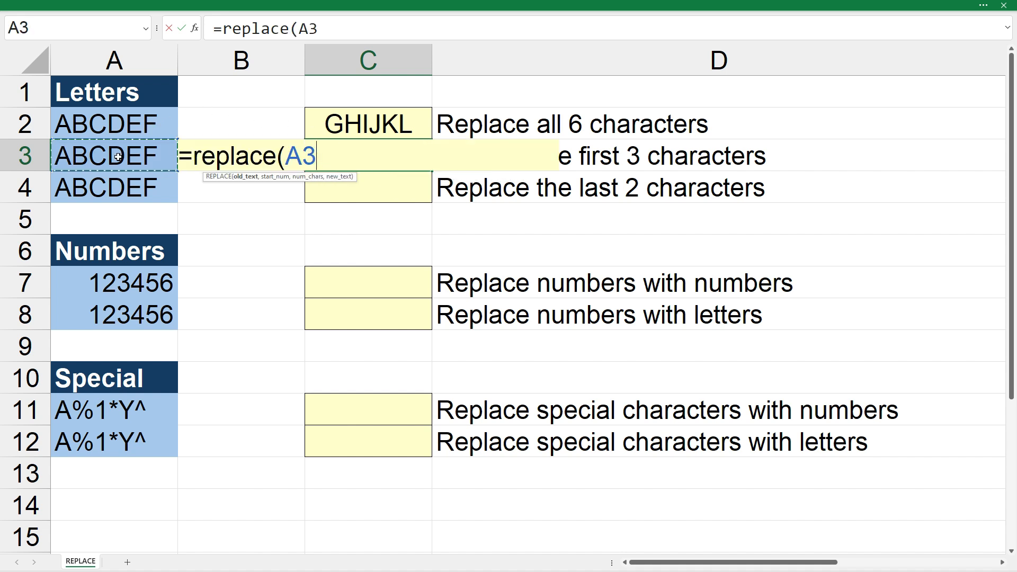
{"action": "type", "text": ","}
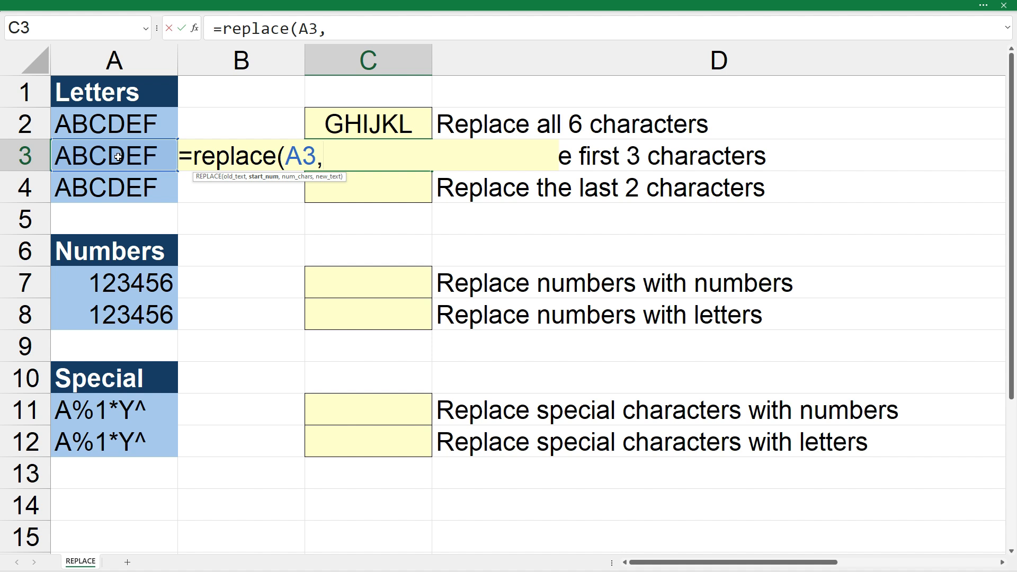
{"action": "type", "text": "1,"}
{"action": "type", "text": "3,"}
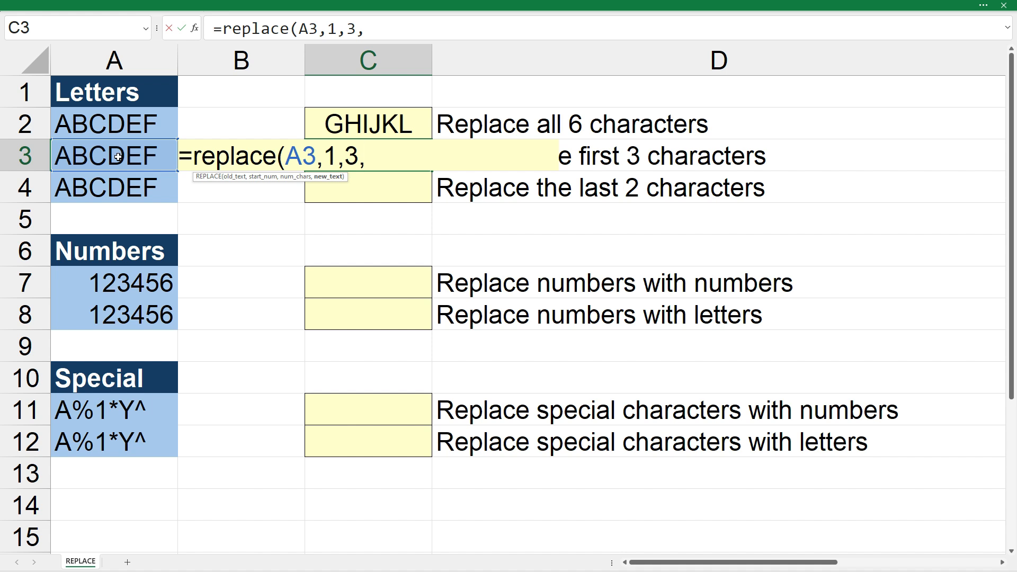
{"action": "type", "text": "\"XYZ\""}
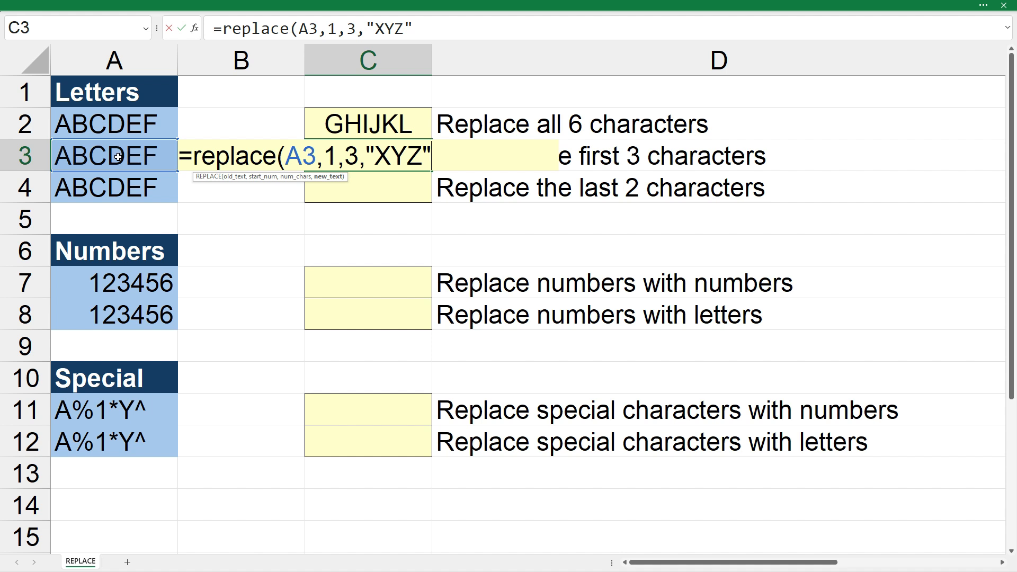
{"action": "type", "text": ")"}
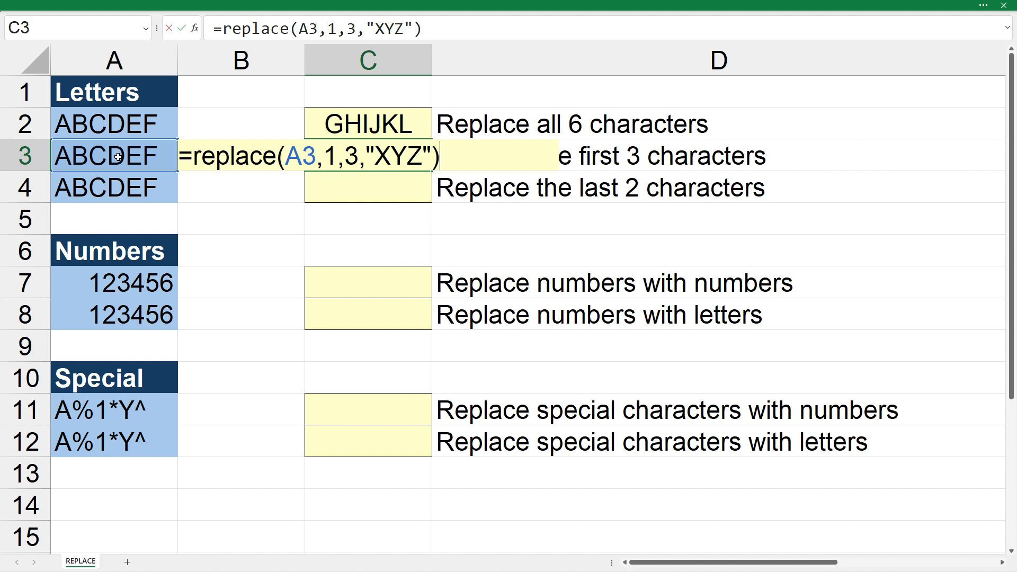
{"action": "key", "text": "Return"}
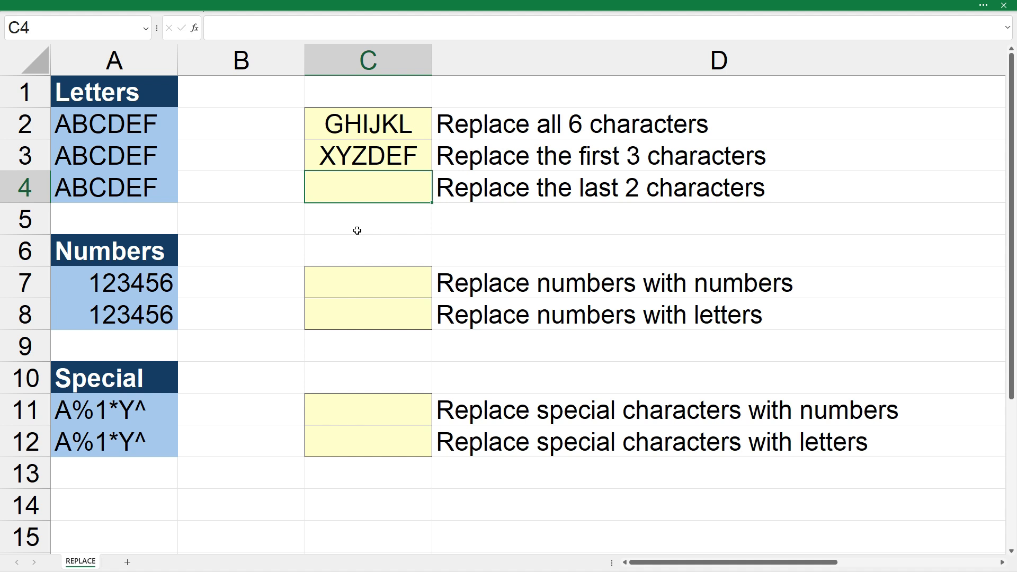
{"action": "left_click", "coordinate": [369, 162]}
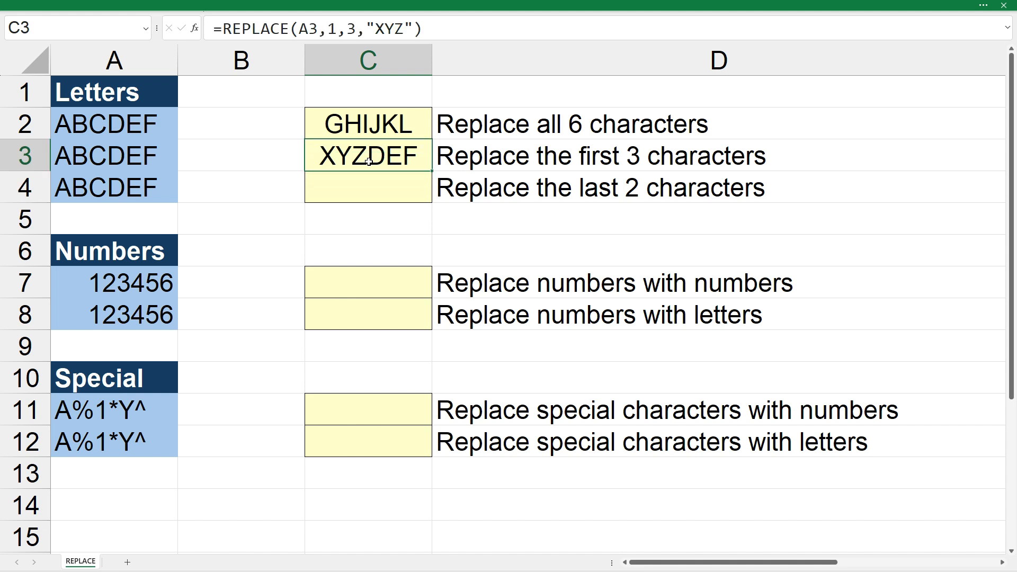
Enter a REPLACE formula in C4 that replaces 2 characters of A4, starting at character 5, with "ab"
{"action": "left_click", "coordinate": [371, 191]}
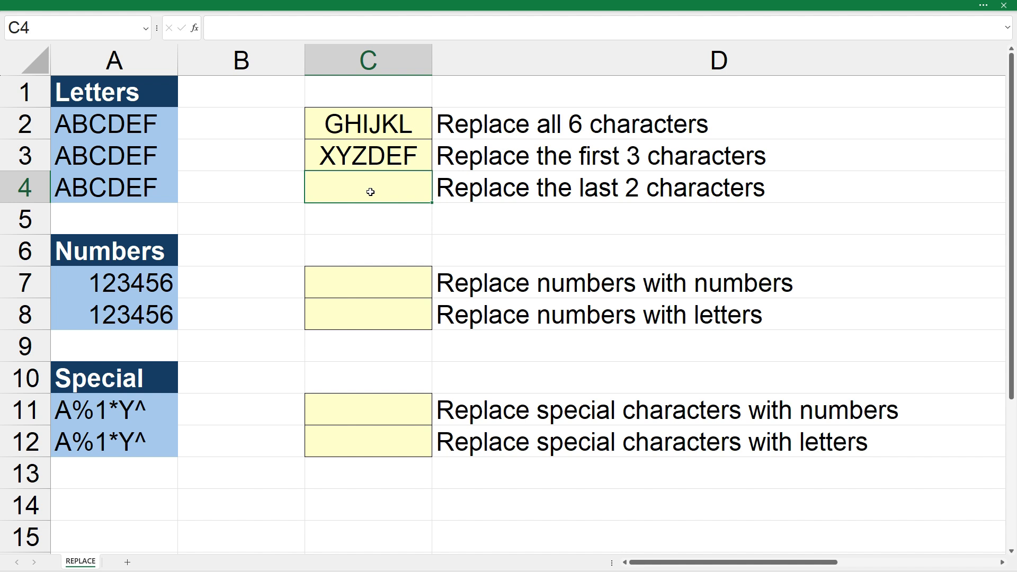
{"action": "type", "text": "=replace("}
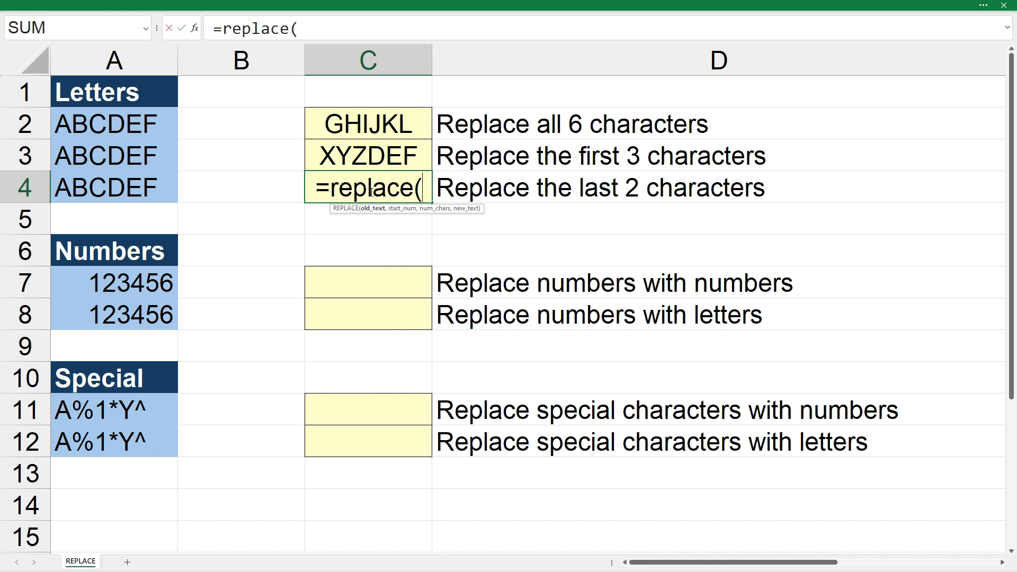
{"action": "left_click", "coordinate": [142, 188]}
{"action": "type", "text": ","}
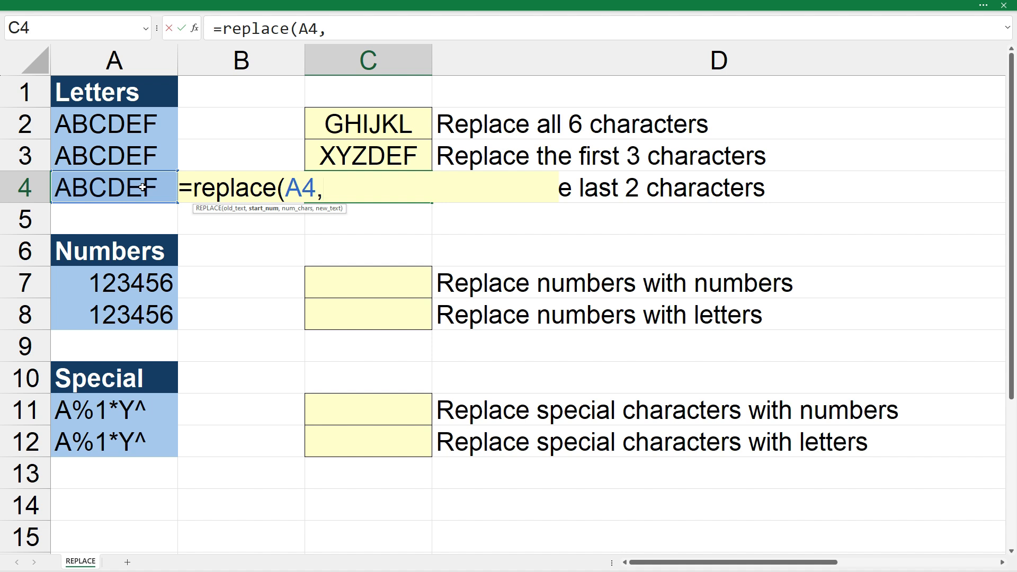
{"action": "type", "text": "5,"}
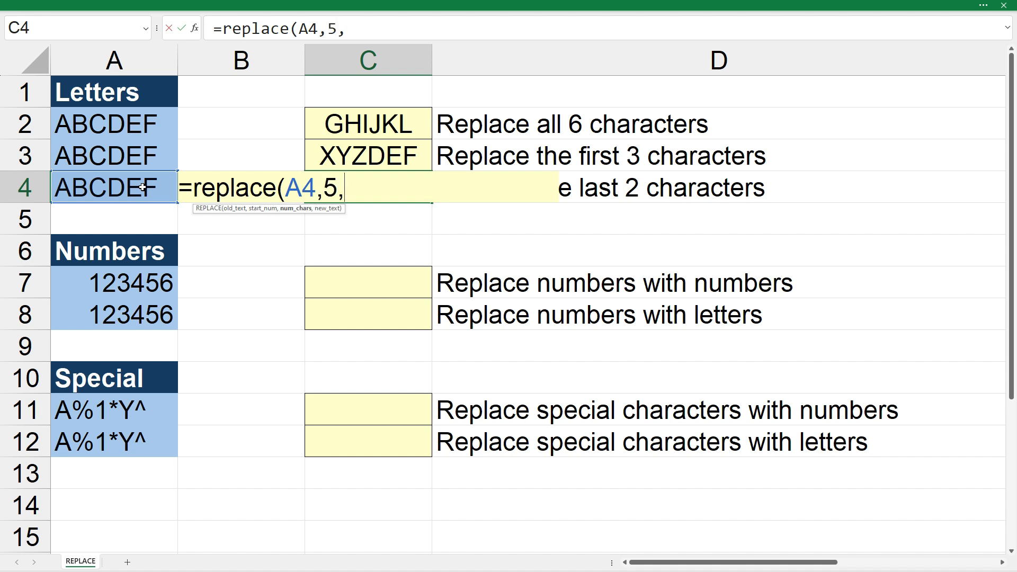
{"action": "type", "text": "2,"}
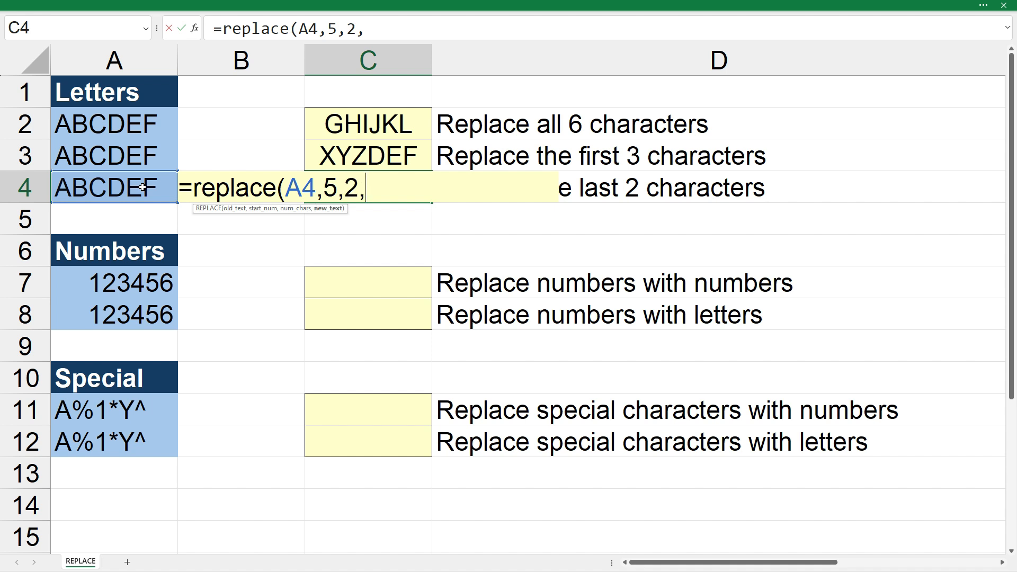
{"action": "type", "text": "\"ab\""}
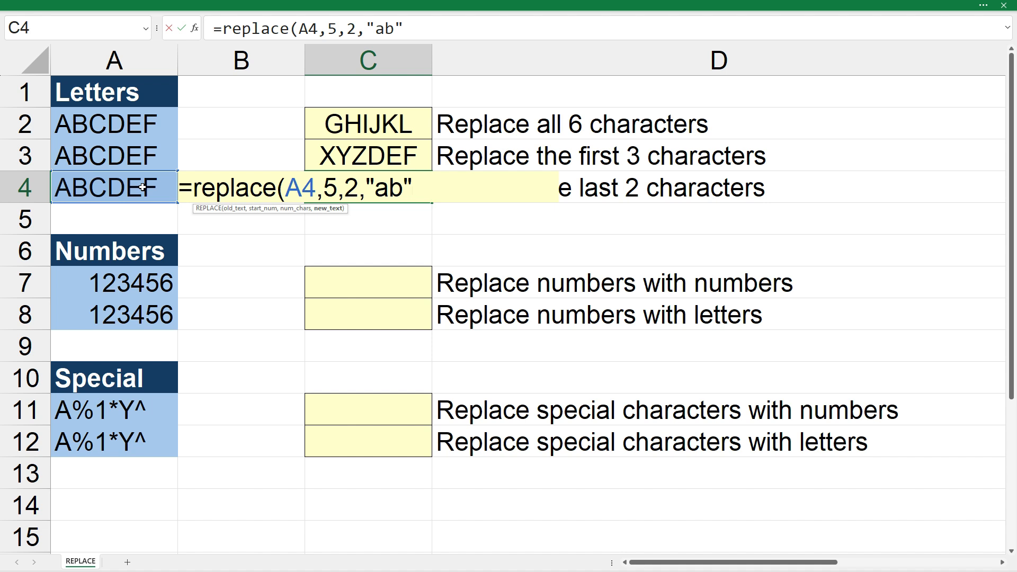
{"action": "key", "text": "Return"}
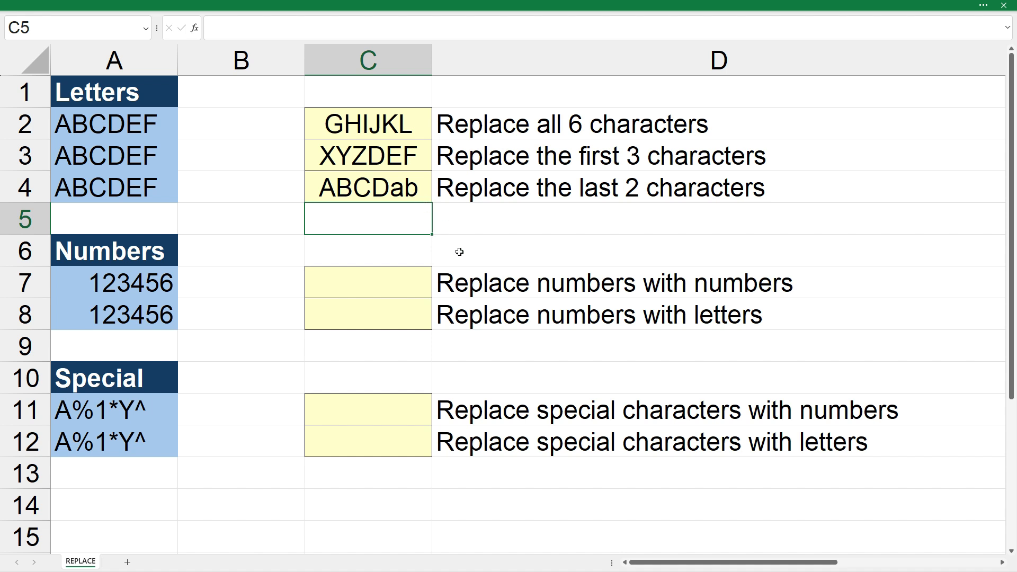
Enter a REPLACE formula in C7 that replaces 2 characters of A7, starting at character 1, with "00"
{"action": "left_click", "coordinate": [370, 285]}
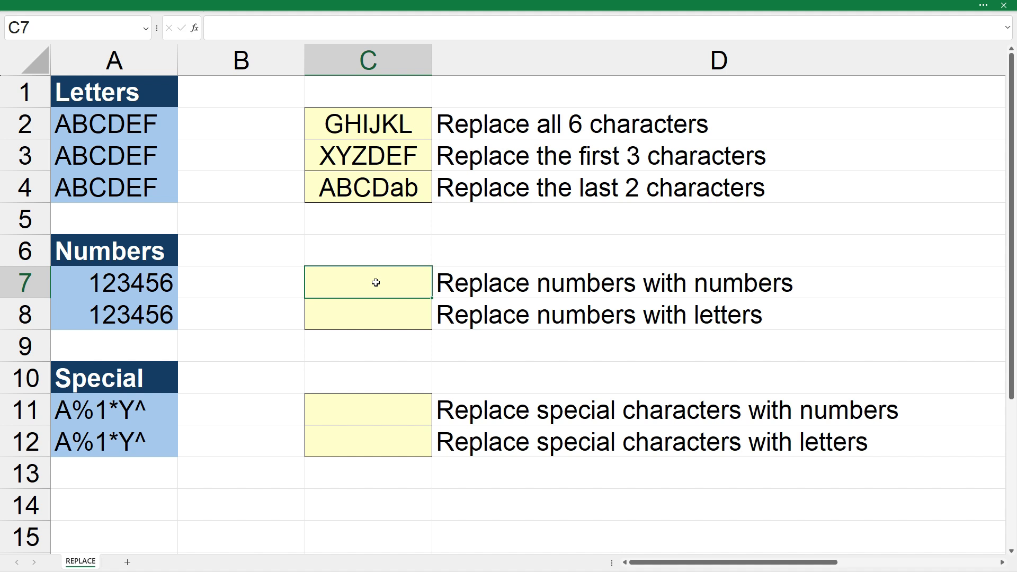
{"action": "double_click", "coordinate": [375, 282]}
{"action": "type", "text": "=replace("}
{"action": "left_click", "coordinate": [163, 280]}
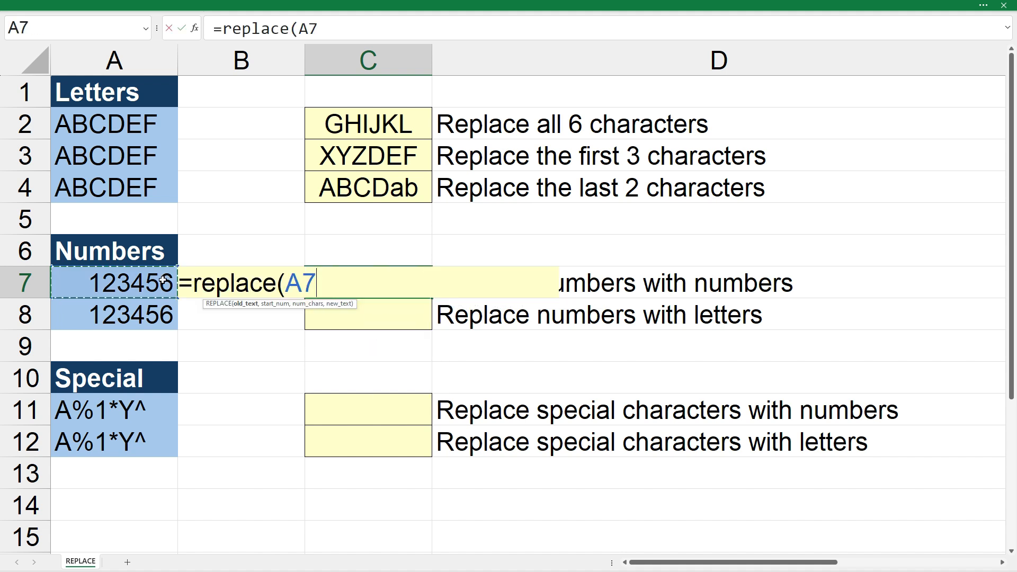
{"action": "type", "text": ",1"}
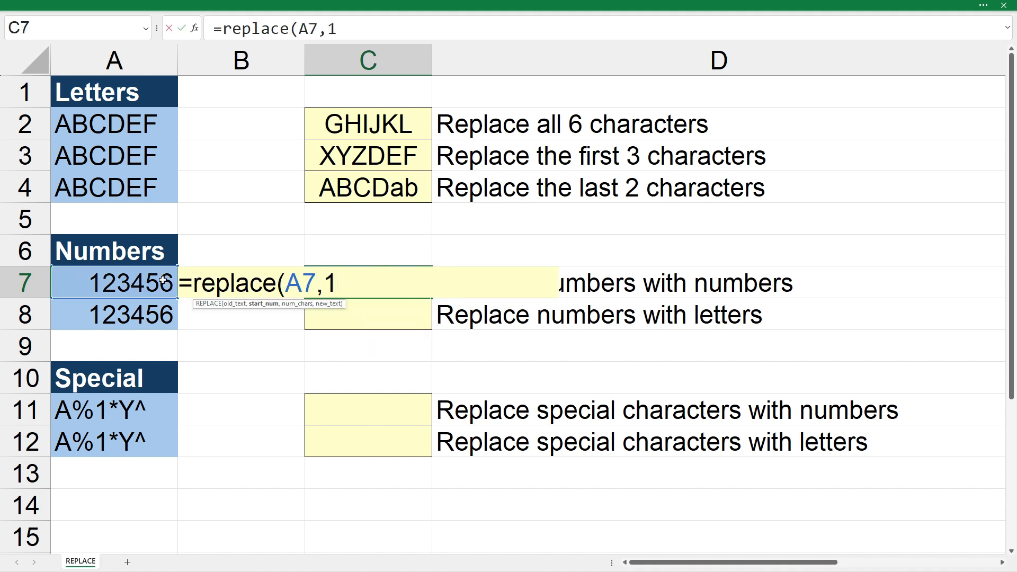
{"action": "type", "text": ",2,\"00"}
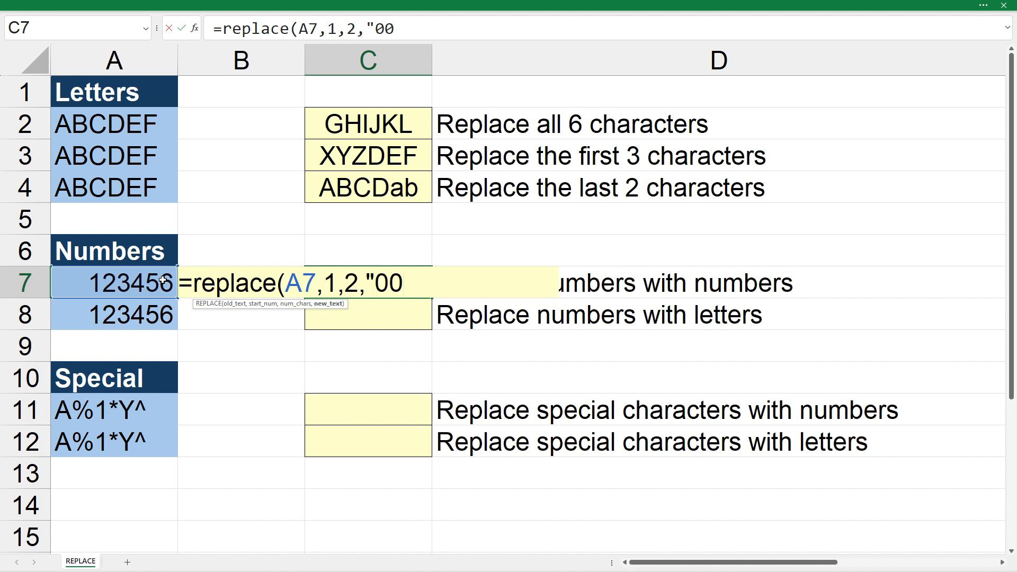
{"action": "type", "text": "\")"}
{"action": "key", "text": "Return"}
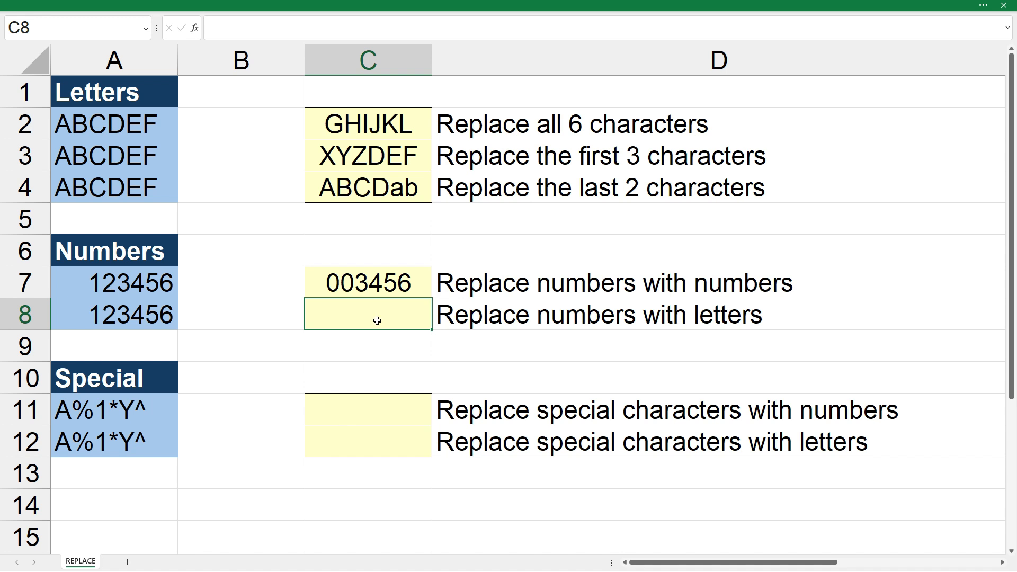
Enter a REPLACE formula in C8 that replaces 2 characters of A8, starting at character 1, with "aa"
{"action": "type", "text": "=replace("}
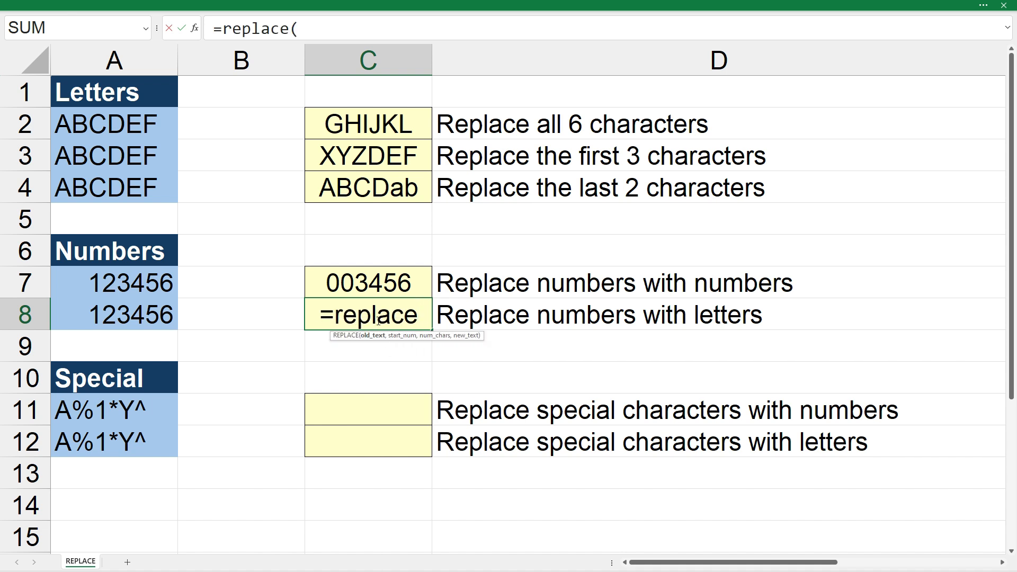
{"action": "left_click", "coordinate": [139, 314]}
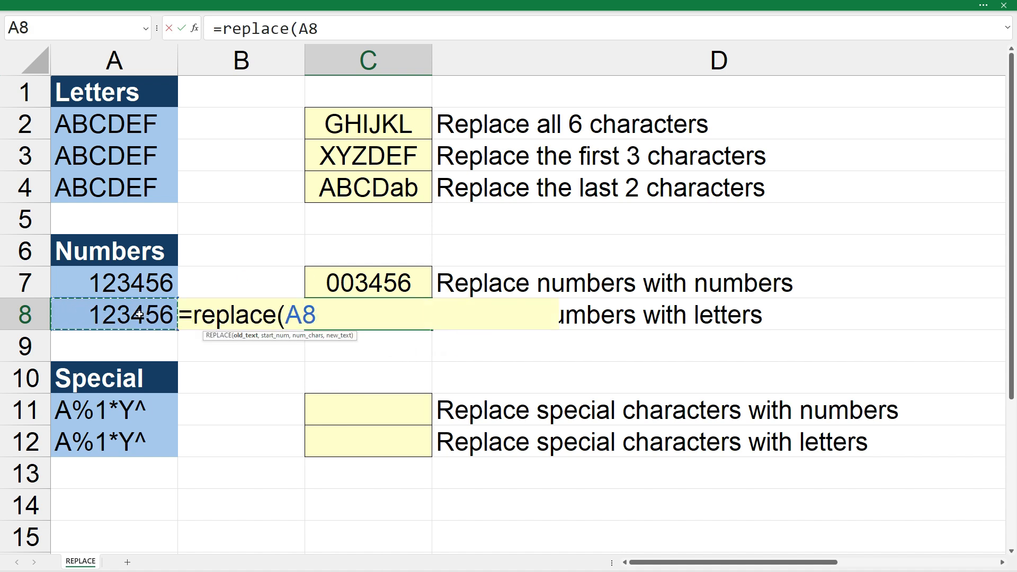
{"action": "type", "text": ",1,"}
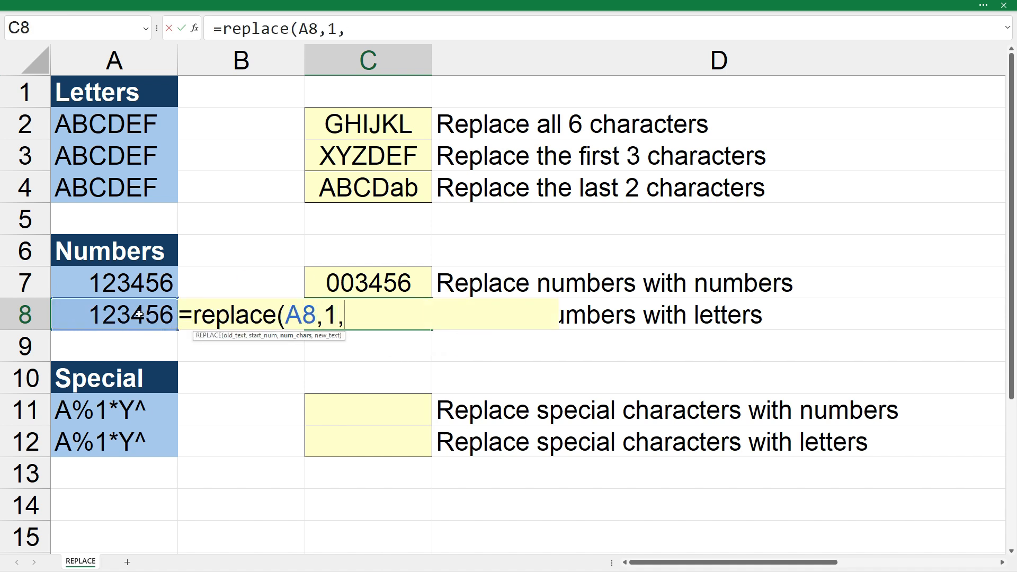
{"action": "type", "text": "2,\"aa\""}
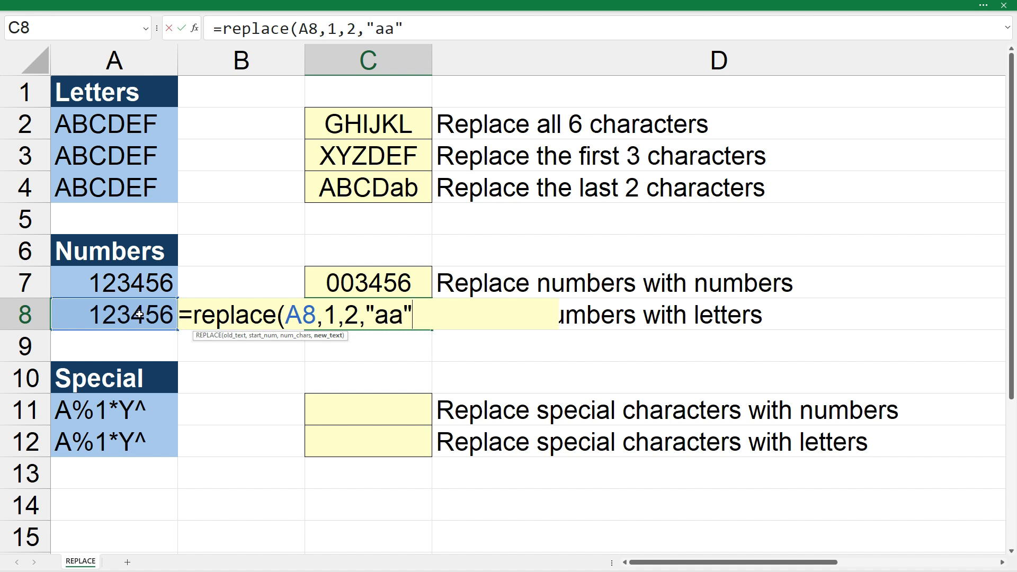
{"action": "type", "text": ")"}
{"action": "key", "text": "Return"}
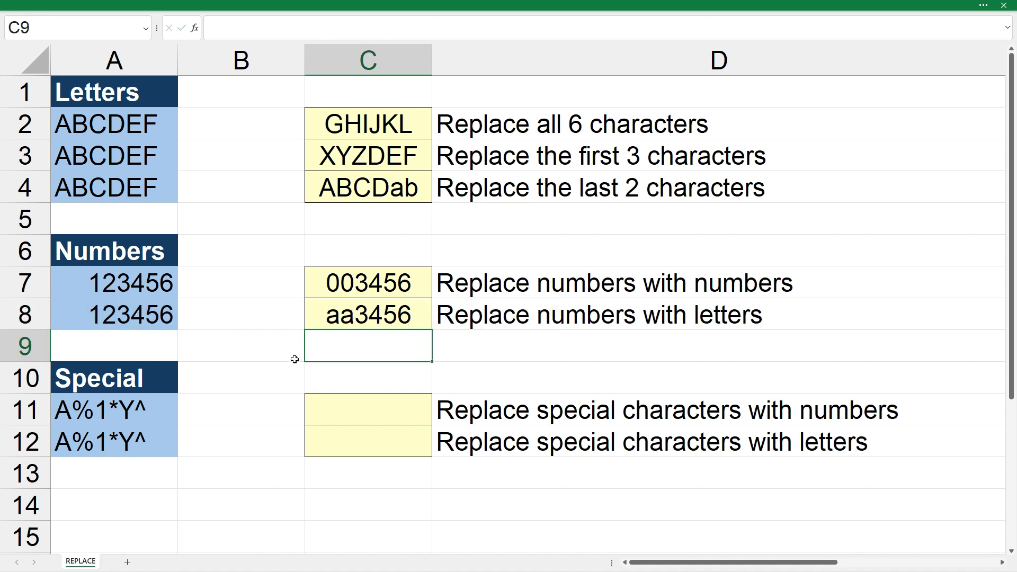
Enter a REPLACE formula in C11 that replaces 1 character of A11, starting at character 6, with "9"
{"action": "left_click", "coordinate": [373, 413]}
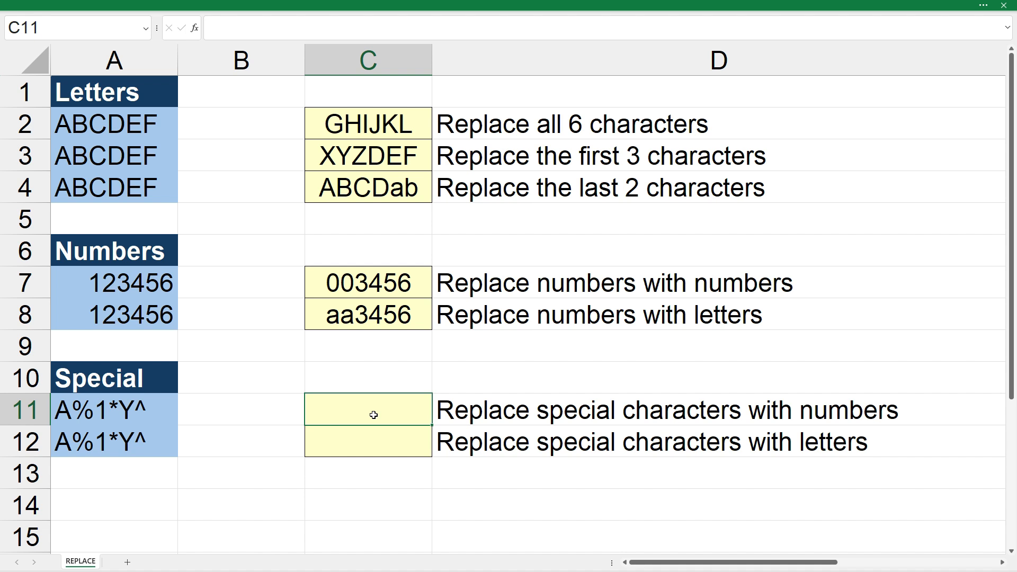
{"action": "type", "text": "=replace("}
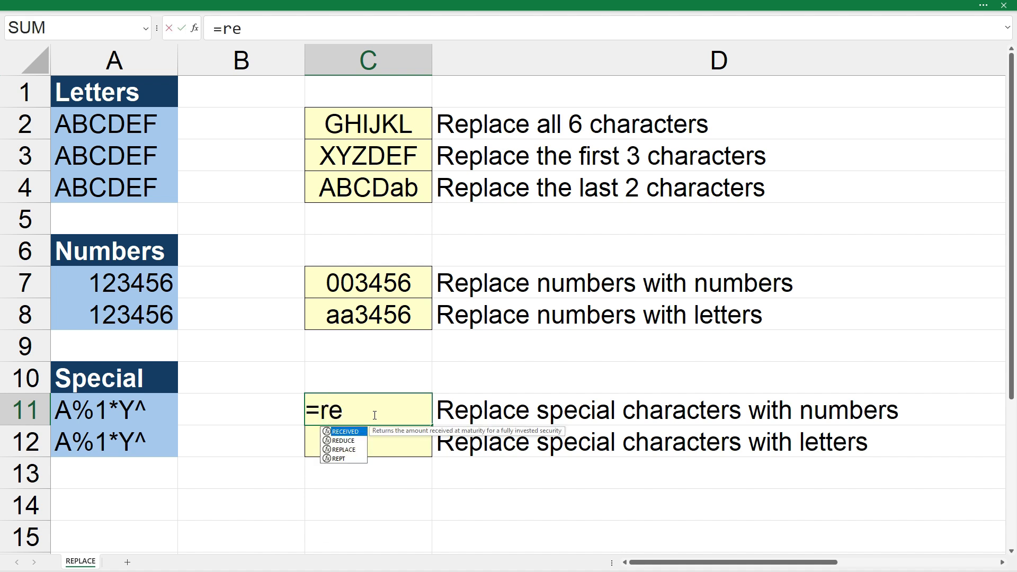
{"action": "left_click", "coordinate": [147, 406]}
{"action": "type", "text": ","}
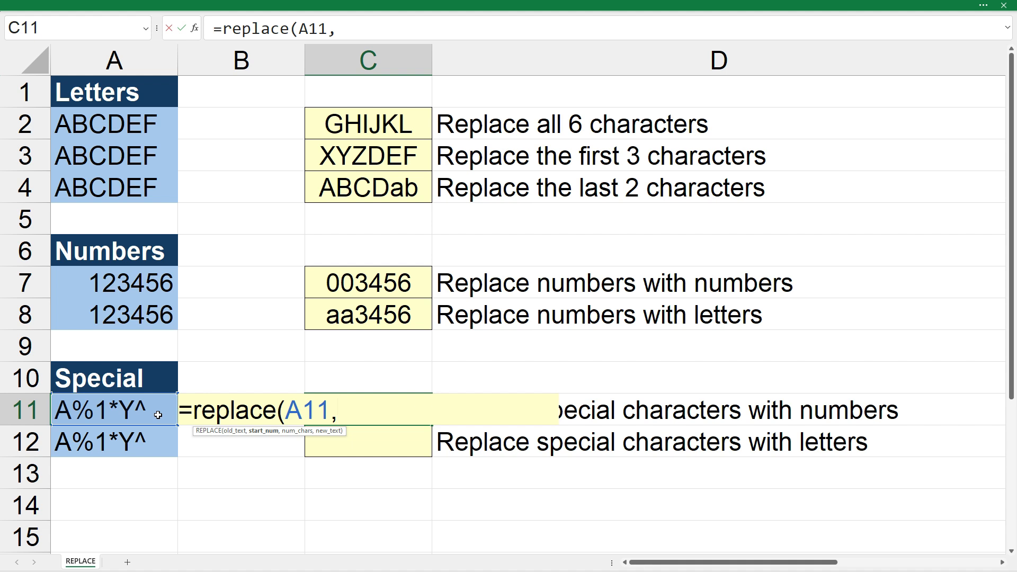
{"action": "type", "text": "6,1"}
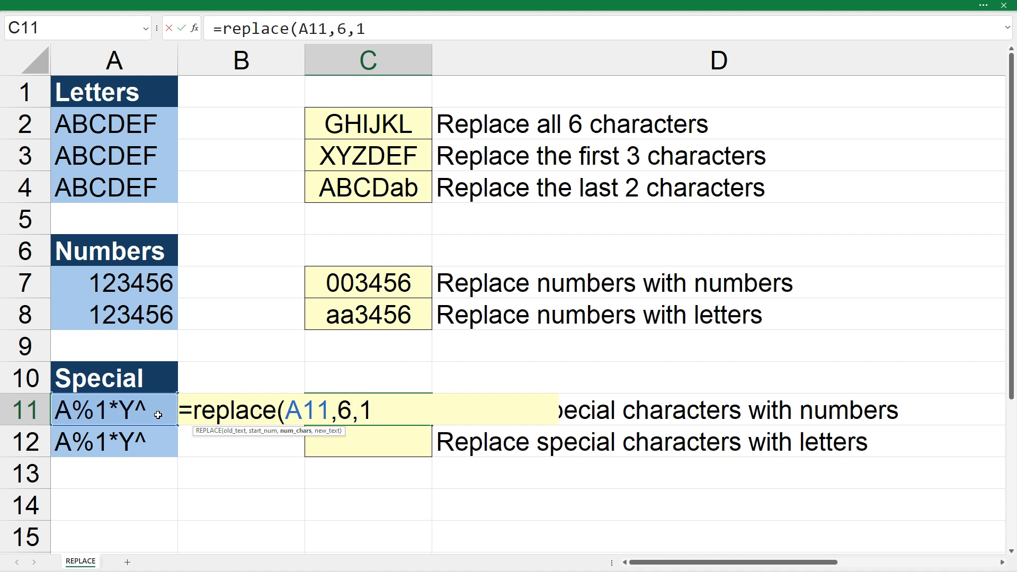
{"action": "type", "text": ",\"9\""}
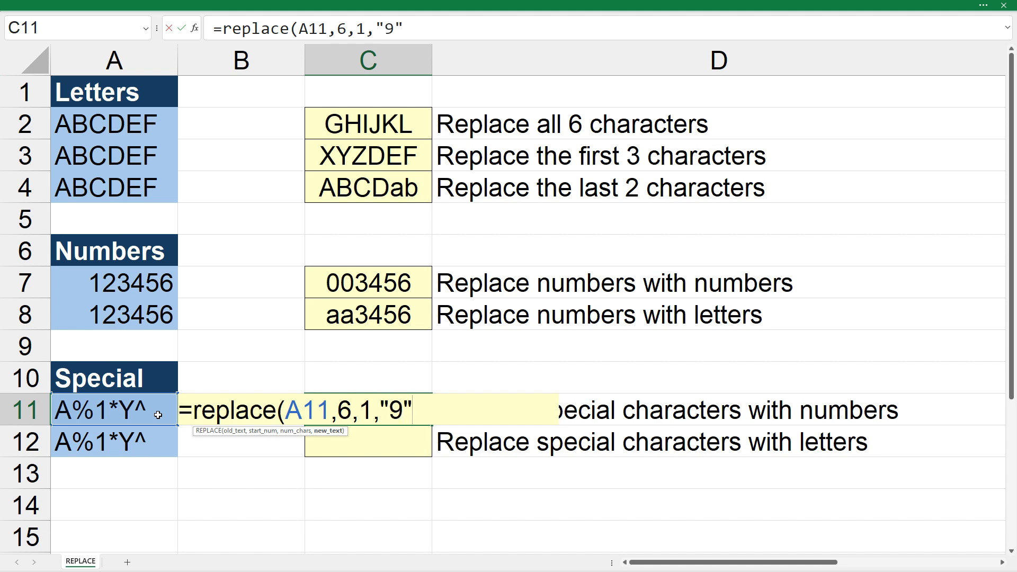
{"action": "type", "text": ")"}
{"action": "key", "text": "Return"}
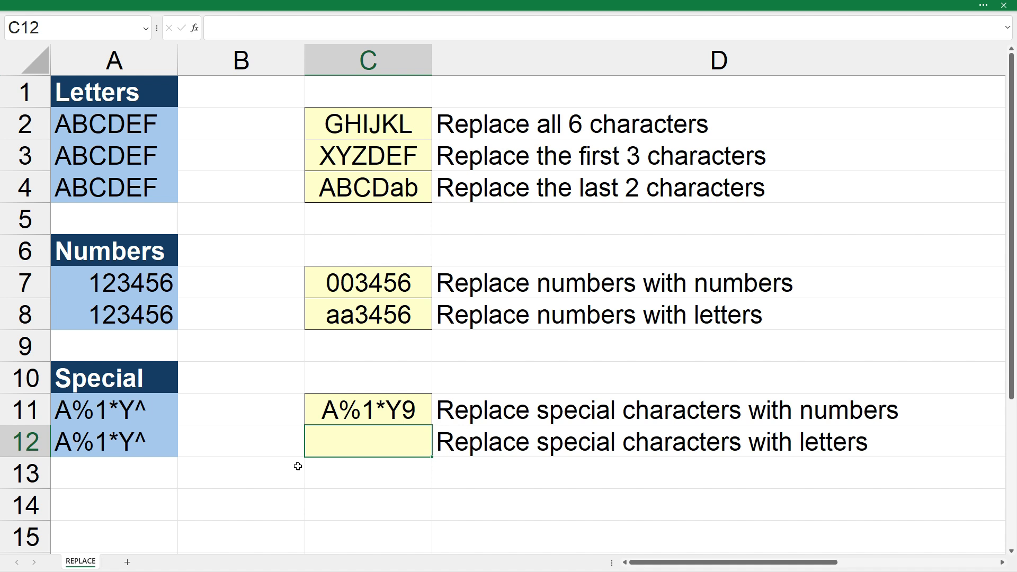
{"action": "left_click", "coordinate": [148, 410]}
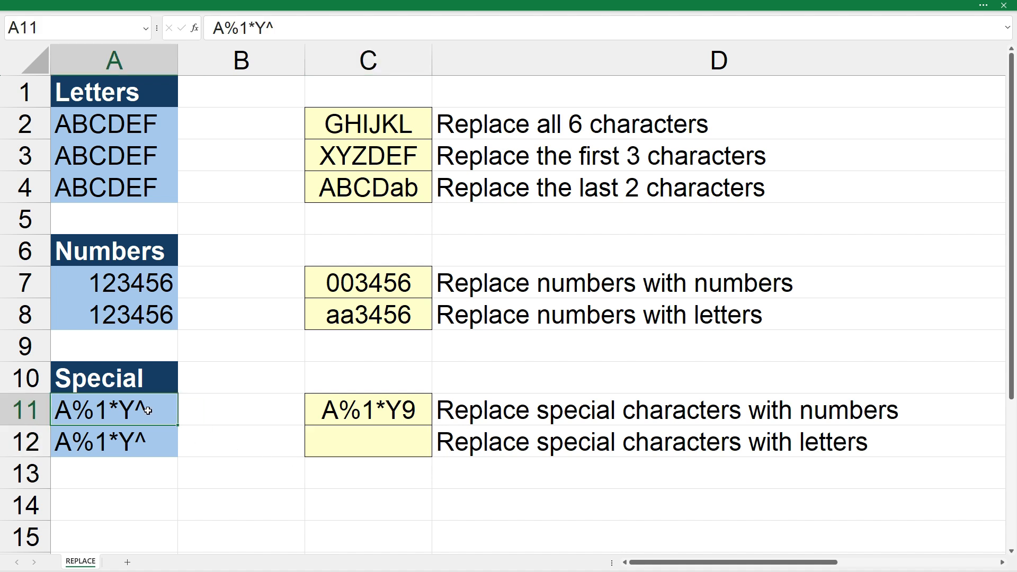
{"action": "left_click", "coordinate": [353, 420]}
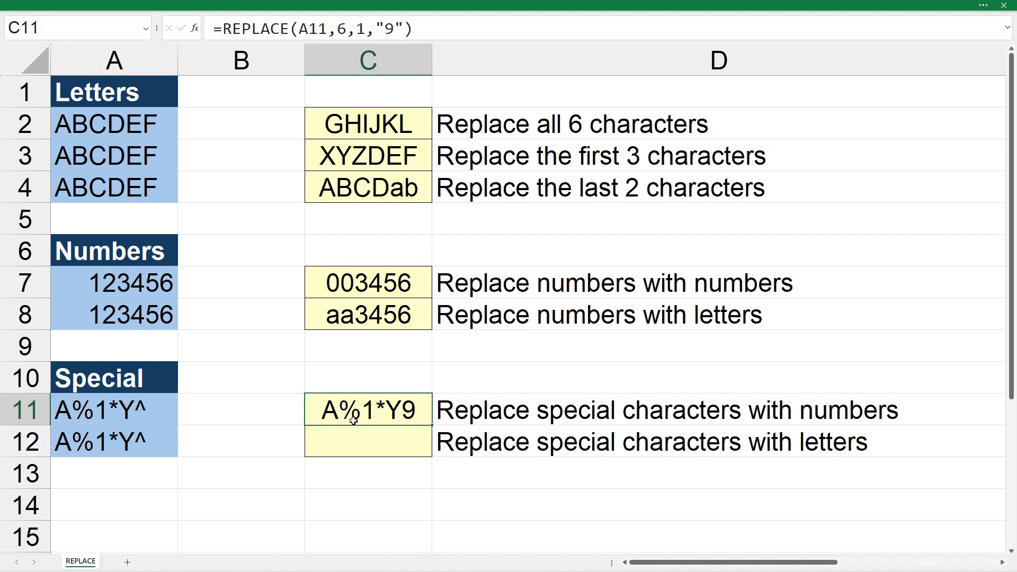
Enter a REPLACE formula in C12 that replaces 1 character of A12, starting at character 2, with "a"
{"action": "left_click", "coordinate": [370, 446]}
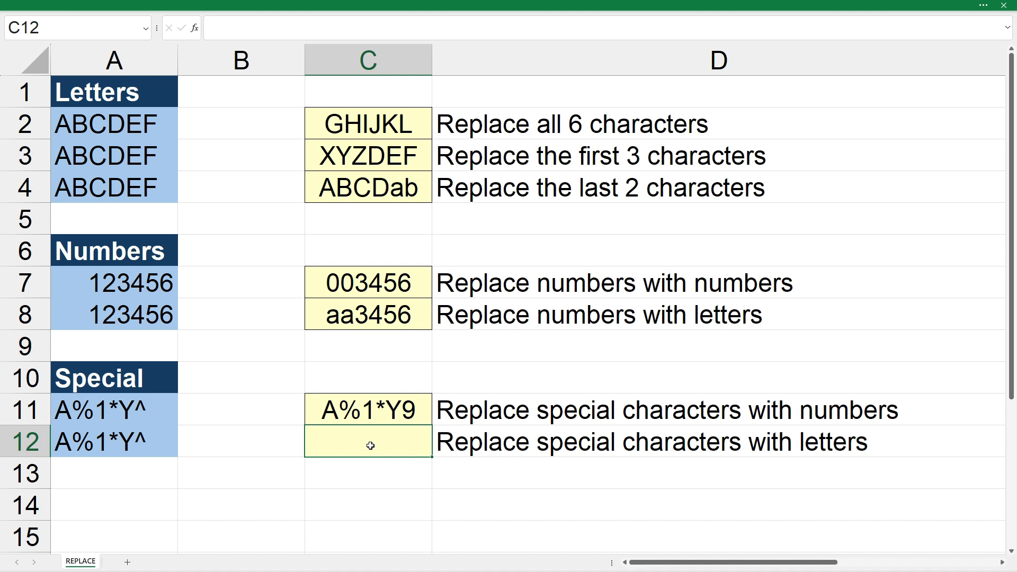
{"action": "type", "text": "=replace("}
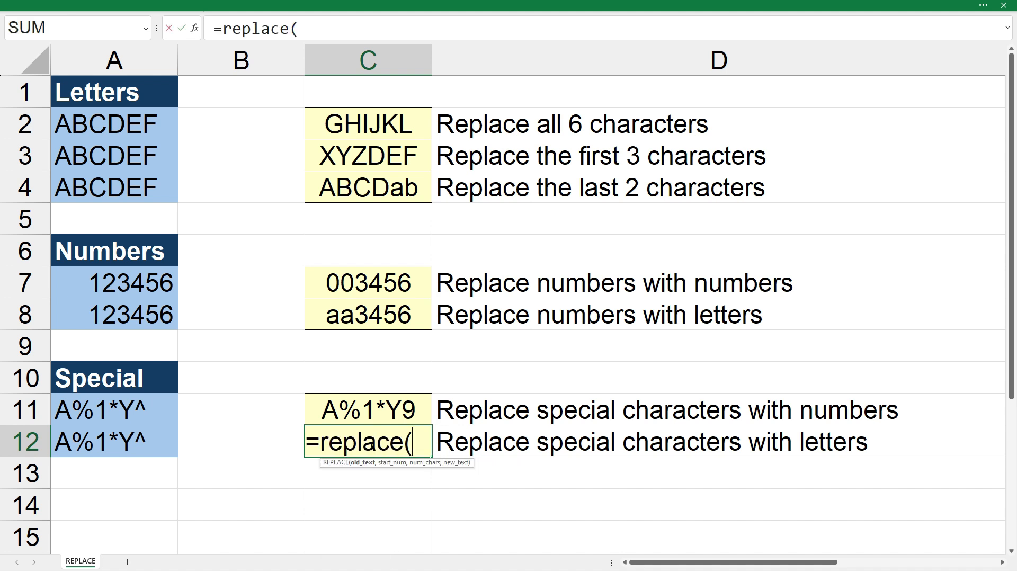
{"action": "left_click", "coordinate": [148, 435]}
{"action": "type", "text": ","}
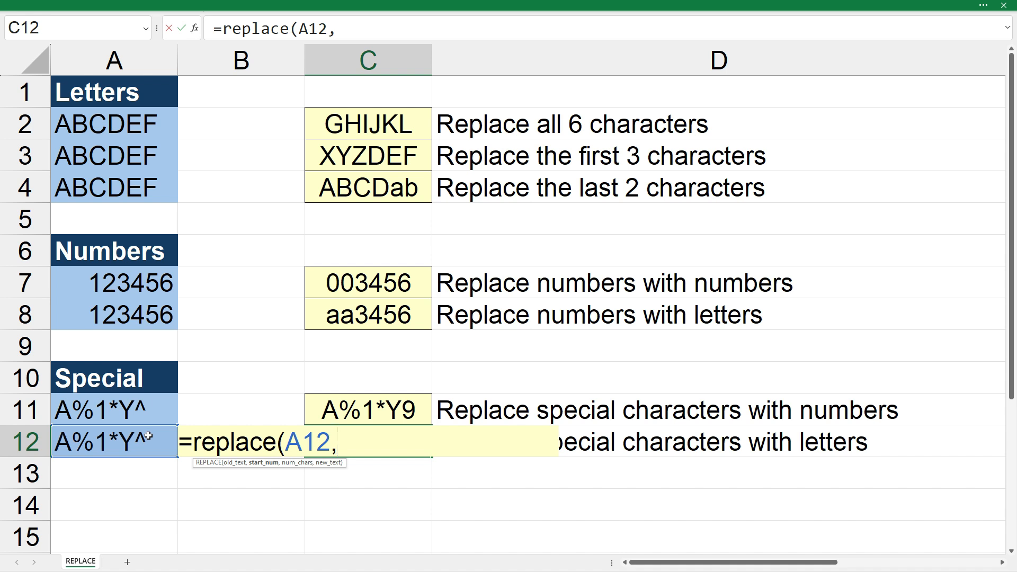
{"action": "type", "text": "2"}
{"action": "type", "text": ","}
{"action": "type", "text": "1"}
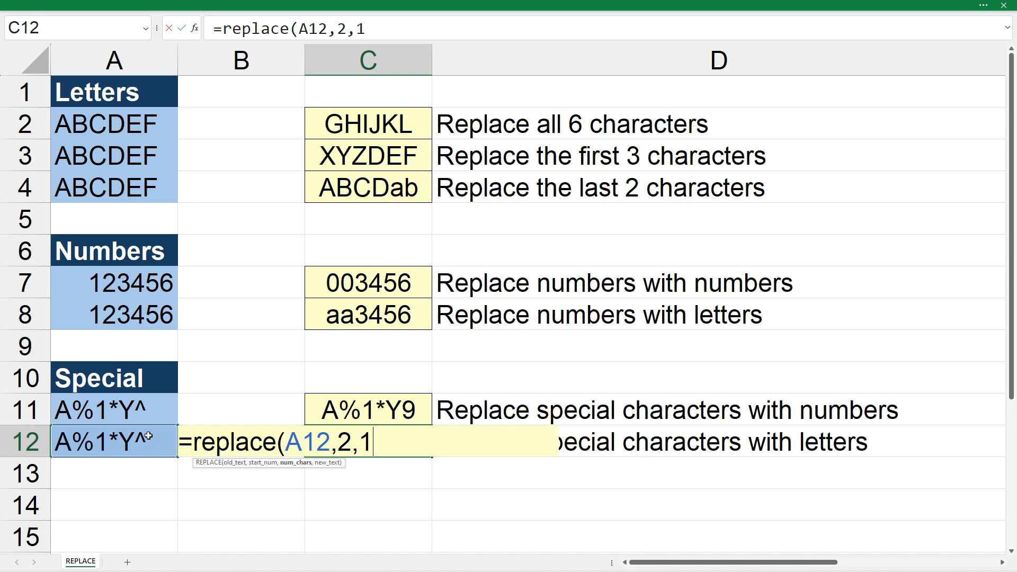
{"action": "type", "text": ",\"a"}
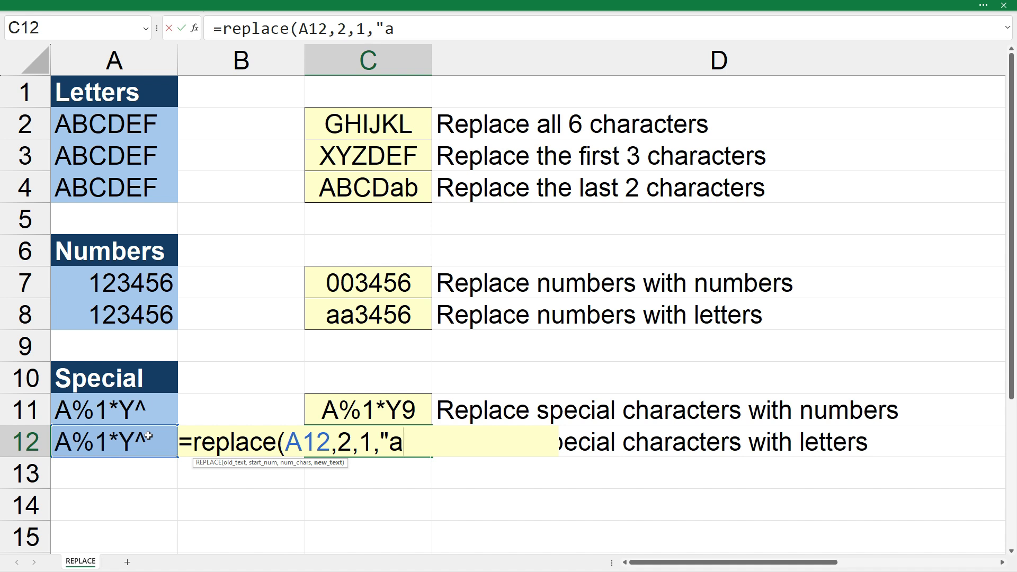
{"action": "type", "text": "\")"}
{"action": "key", "text": "Return"}
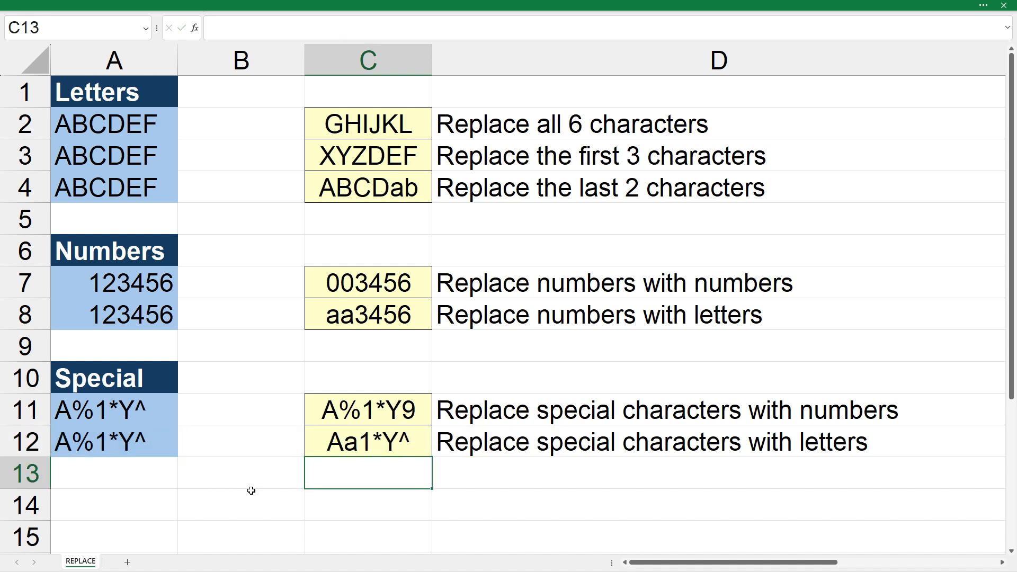
Review the REPLACE formula in C12 and its cell reference, leaving the formula without edits
{"action": "left_click", "coordinate": [402, 438]}
{"action": "left_click", "coordinate": [473, 26]}
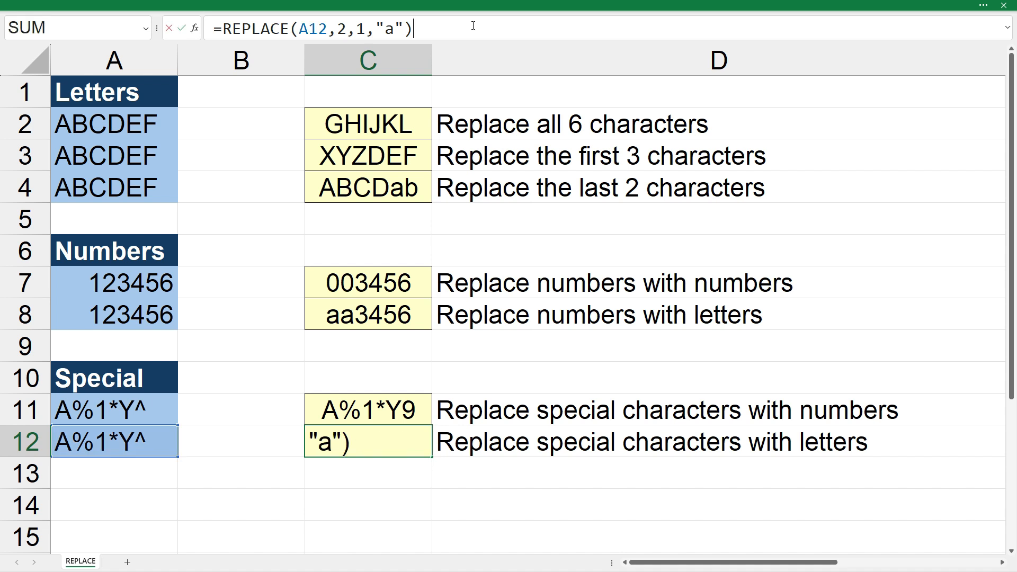
{"action": "key", "text": "Escape"}
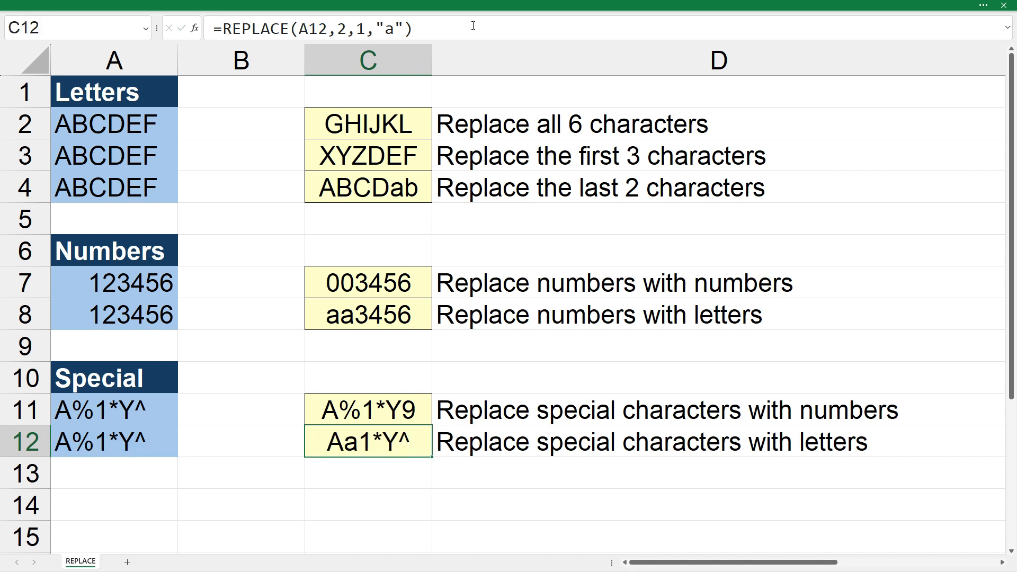
{"action": "left_click", "coordinate": [684, 492]}
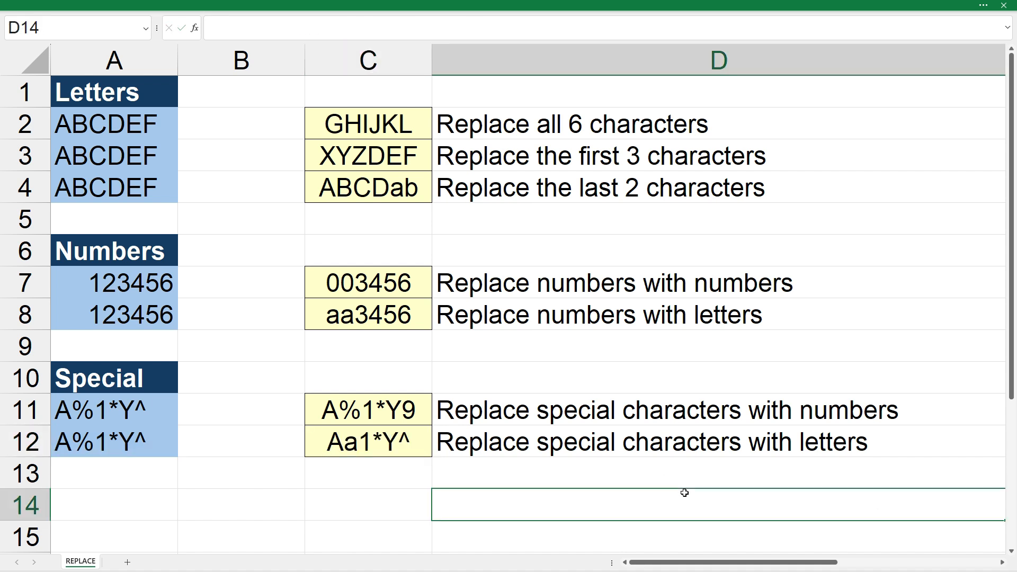